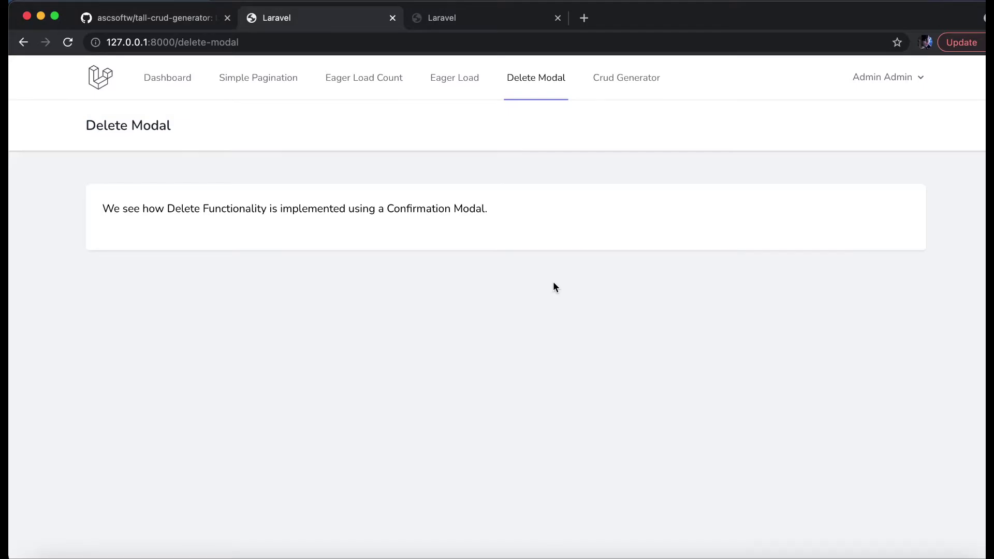
Target the App\Models\Tag model with only the Delete Modal feature enabled
{"action": "left_click", "coordinate": [467, 18]}
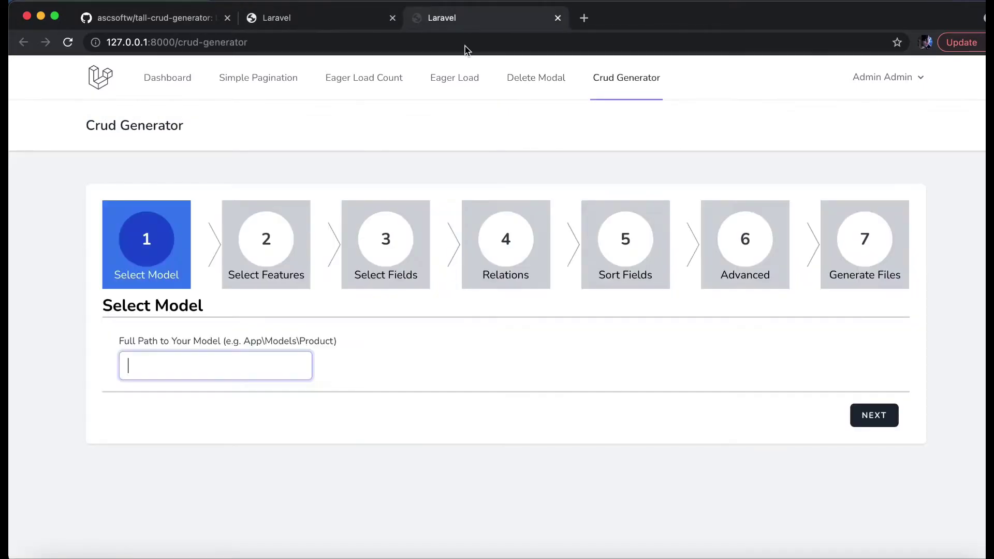
{"action": "type", "text": "App\\Models\\Tag"}
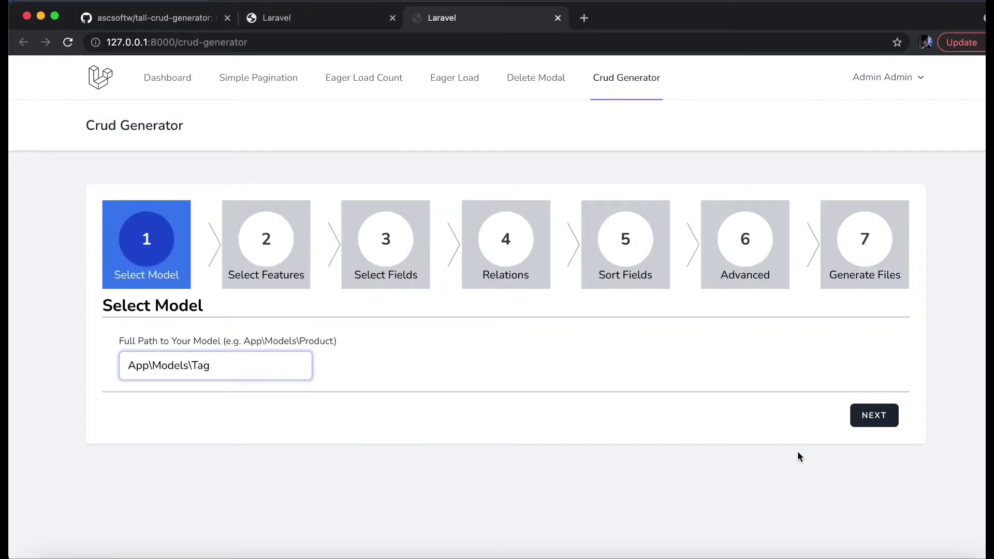
{"action": "left_click", "coordinate": [872, 420]}
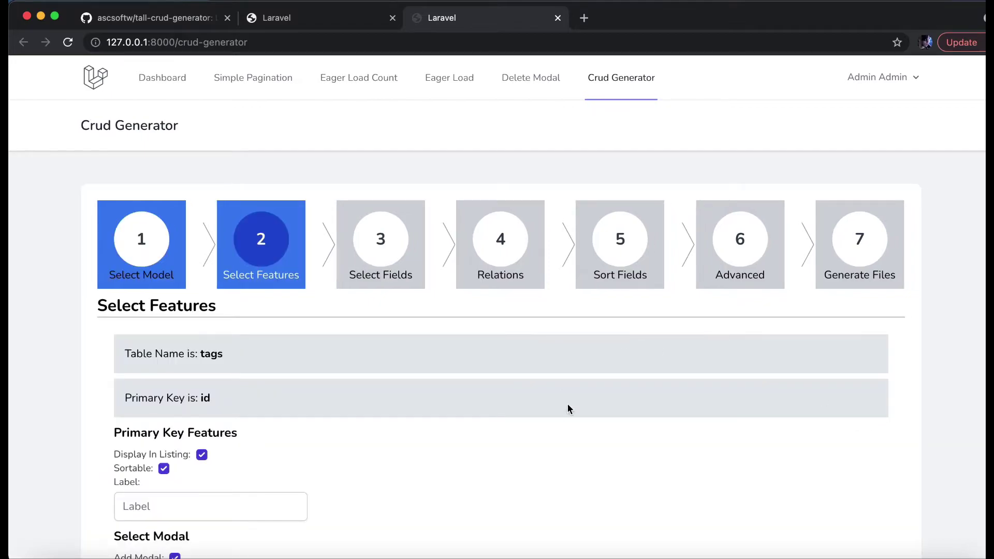
{"action": "scroll", "coordinate": [568, 410], "scroll_direction": "down", "scroll_amount": 3}
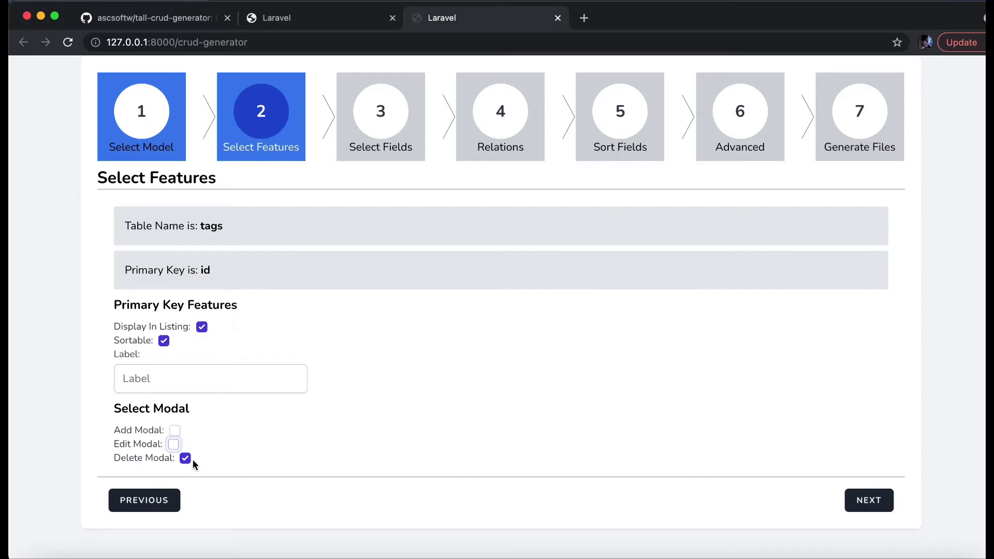
{"action": "left_click", "coordinate": [881, 512]}
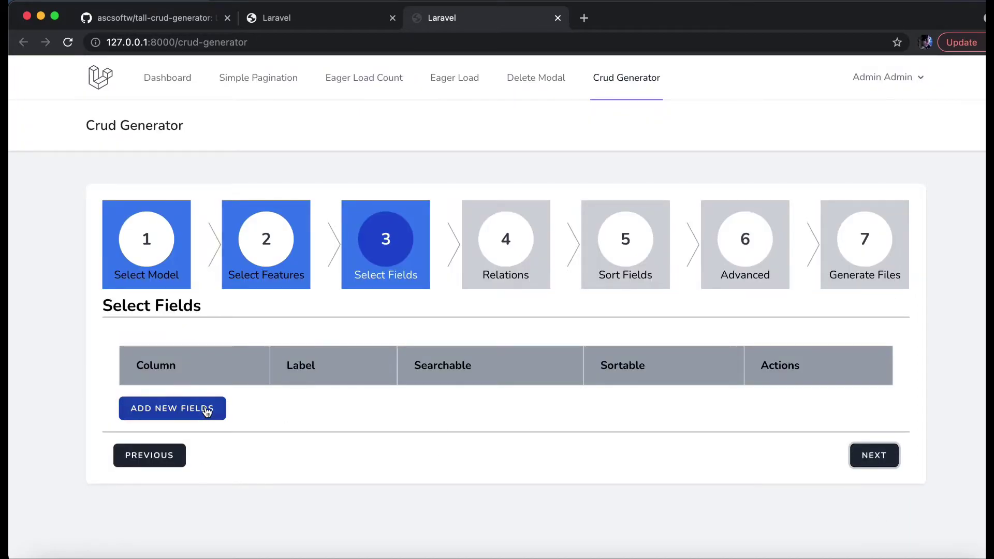
Add a new listed field using the name column
{"action": "left_click", "coordinate": [206, 412]}
{"action": "left_click", "coordinate": [220, 413]}
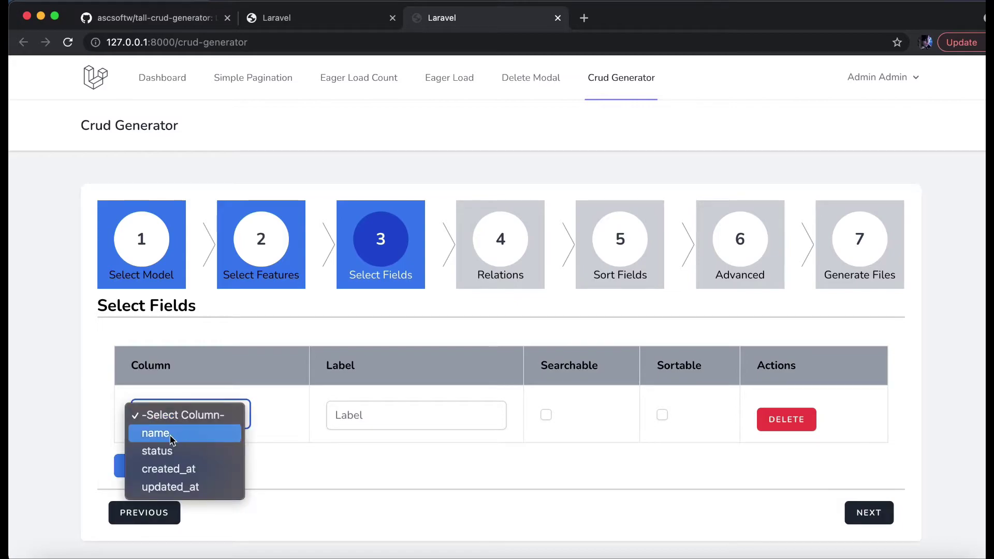
{"action": "left_click", "coordinate": [190, 435]}
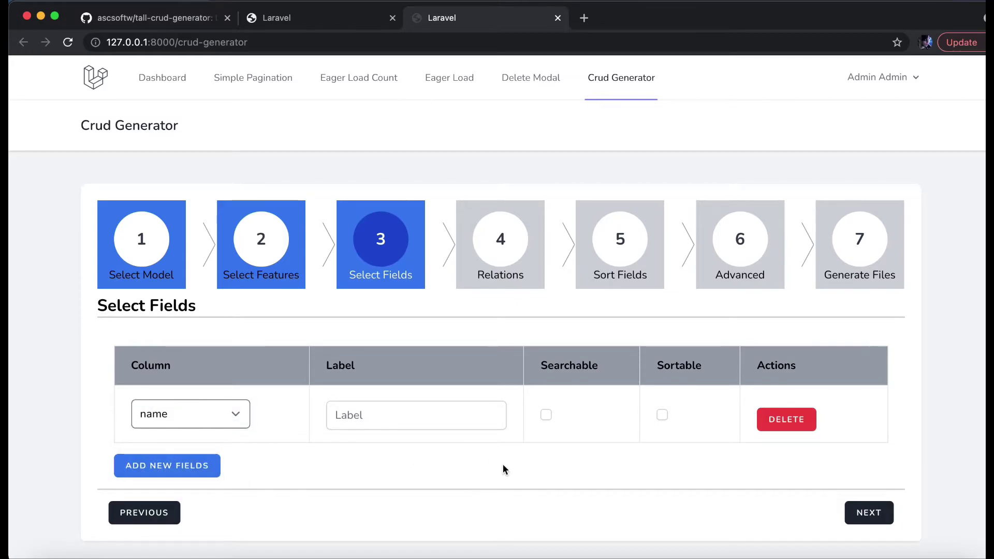
Pass through the Relations, Sort Fields and Advanced steps with default settings
{"action": "left_click", "coordinate": [887, 521]}
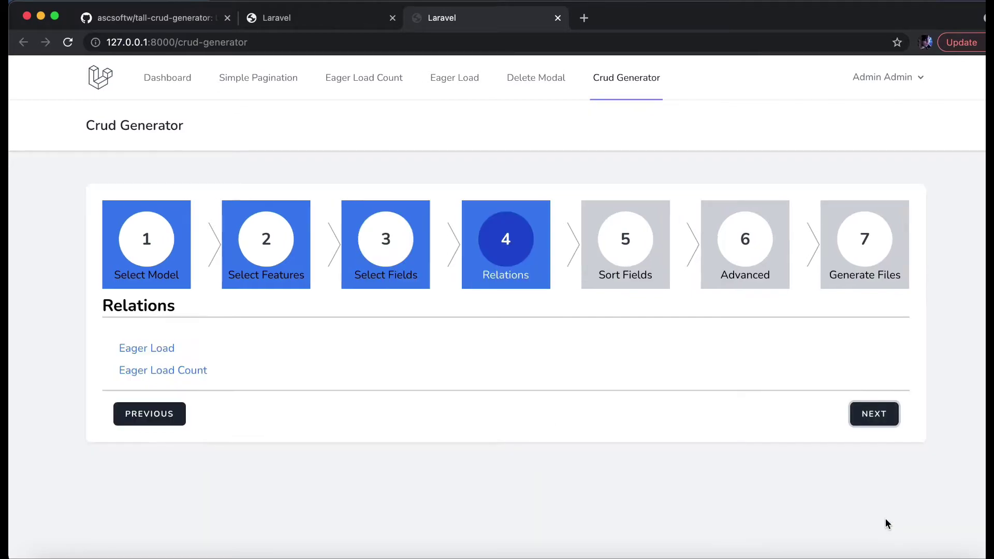
{"action": "left_click", "coordinate": [869, 412]}
{"action": "left_click", "coordinate": [878, 389]}
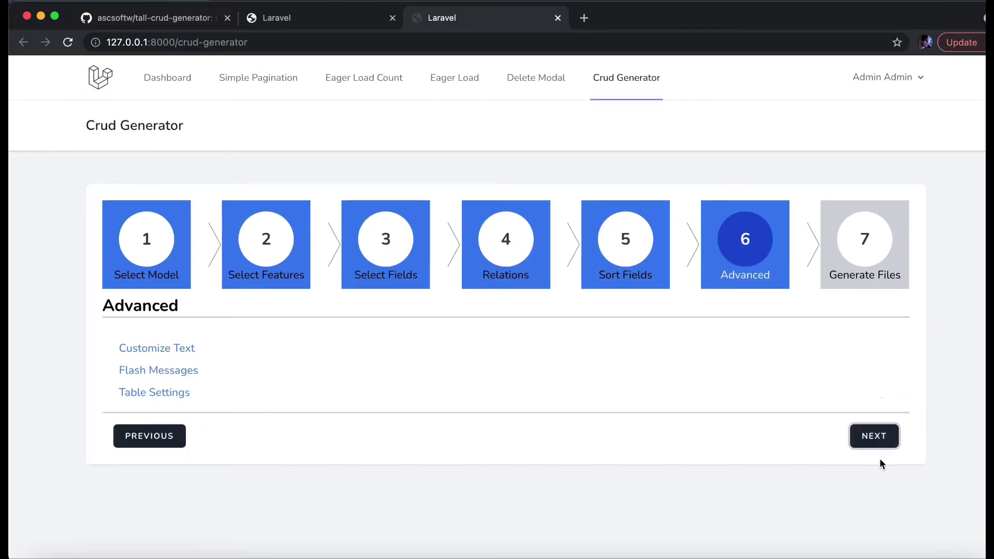
{"action": "left_click", "coordinate": [875, 436]}
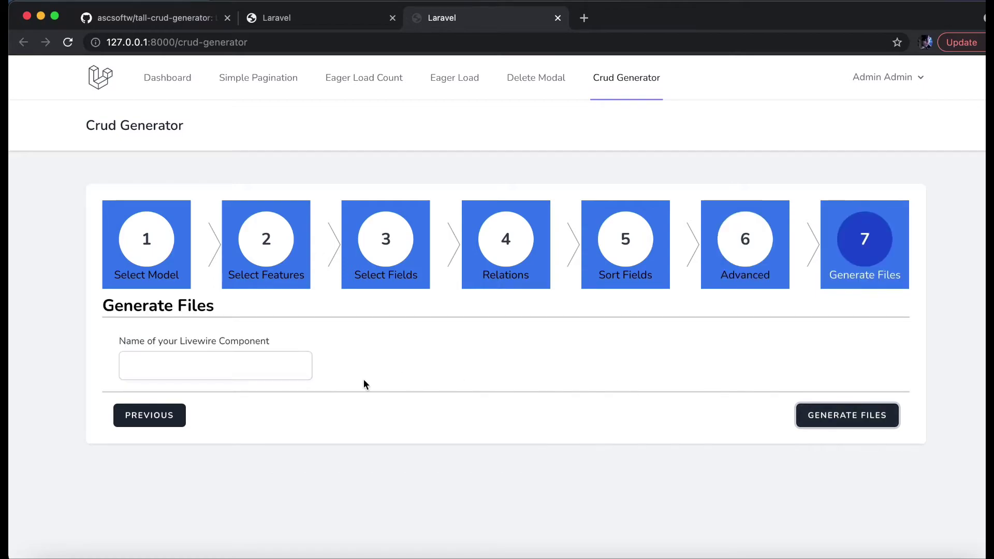
{"action": "left_click", "coordinate": [280, 367]}
{"action": "type", "text": "delete"}
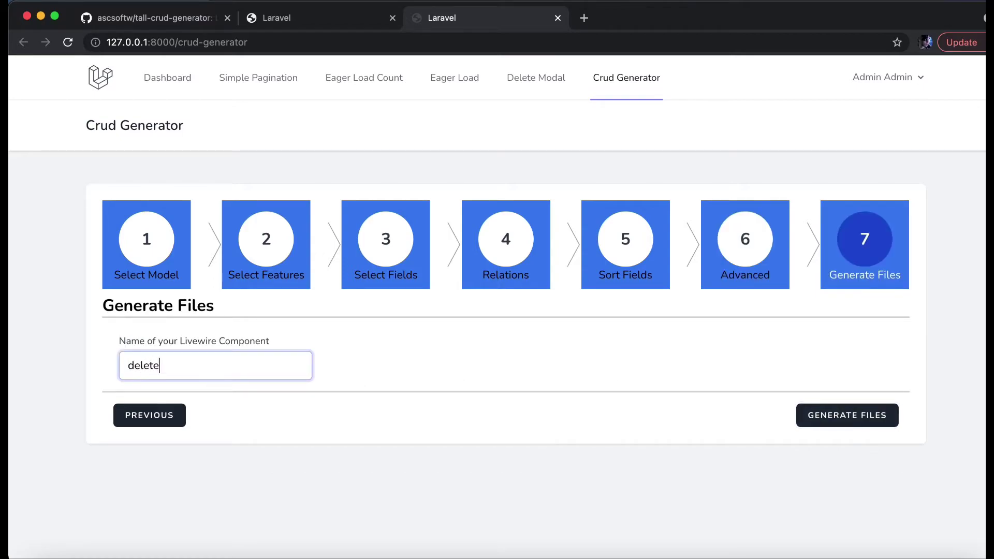
{"action": "type", "text": "-modal"}
{"action": "key", "text": "super+a"}
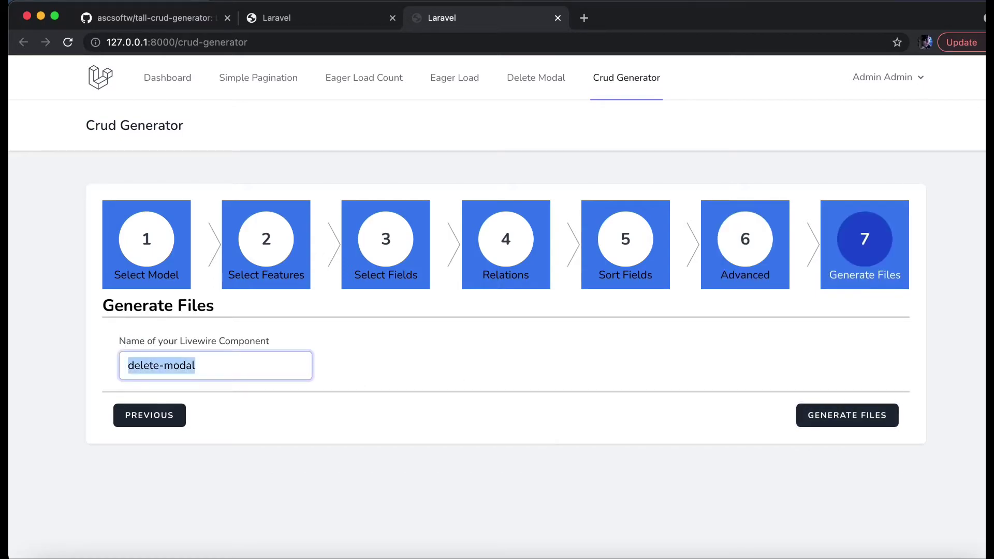
{"action": "left_click", "coordinate": [873, 420]}
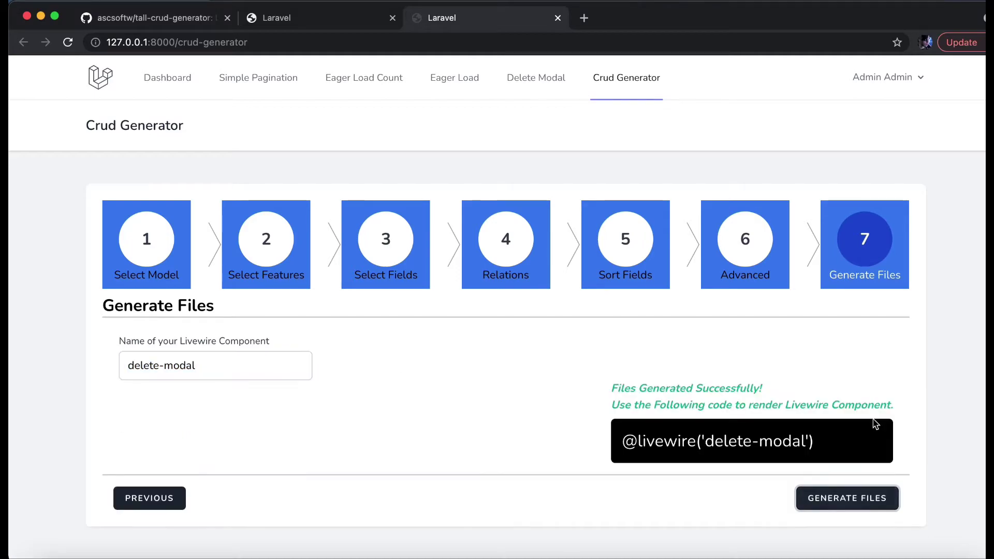
{"action": "left_click_drag", "start_coordinate": [628, 443], "coordinate": [836, 453]}
{"action": "key", "text": "super+c"}
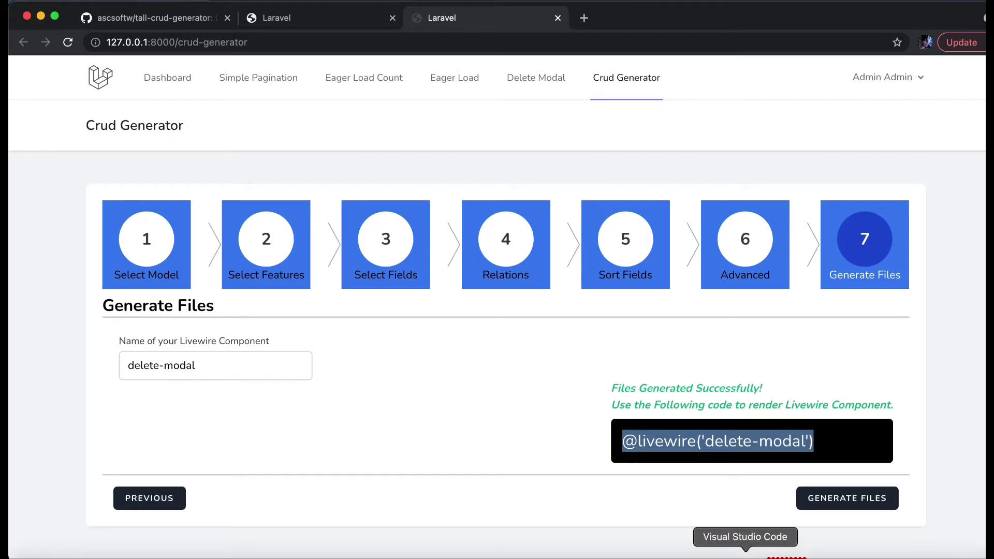
{"action": "left_click", "coordinate": [750, 540]}
{"action": "left_click", "coordinate": [420, 34]}
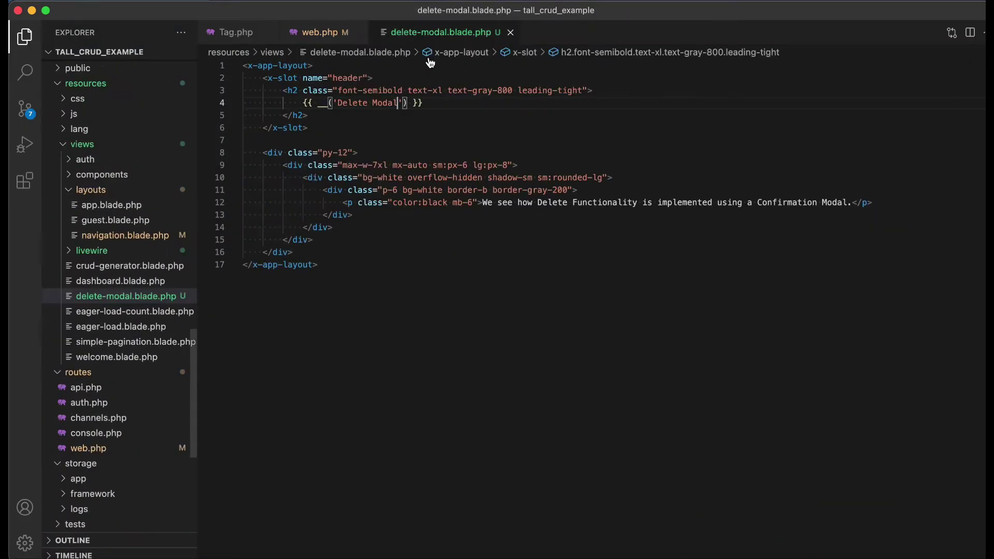
{"action": "left_click", "coordinate": [904, 203]}
{"action": "key", "text": "Return"}
{"action": "key", "text": "super+v"}
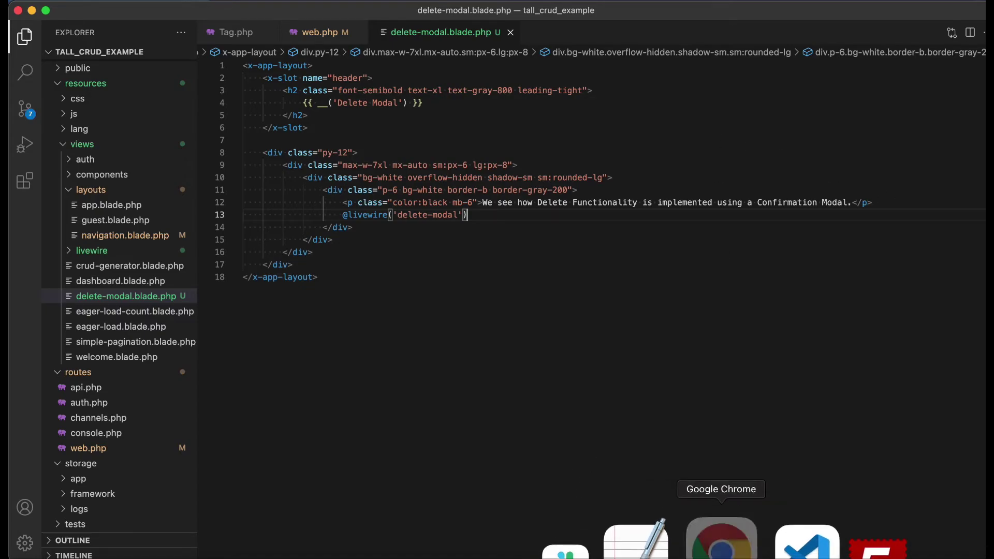
Reload the Delete Modal page in Chrome to display the Tags table
{"action": "left_click", "coordinate": [718, 537]}
{"action": "left_click", "coordinate": [274, 18]}
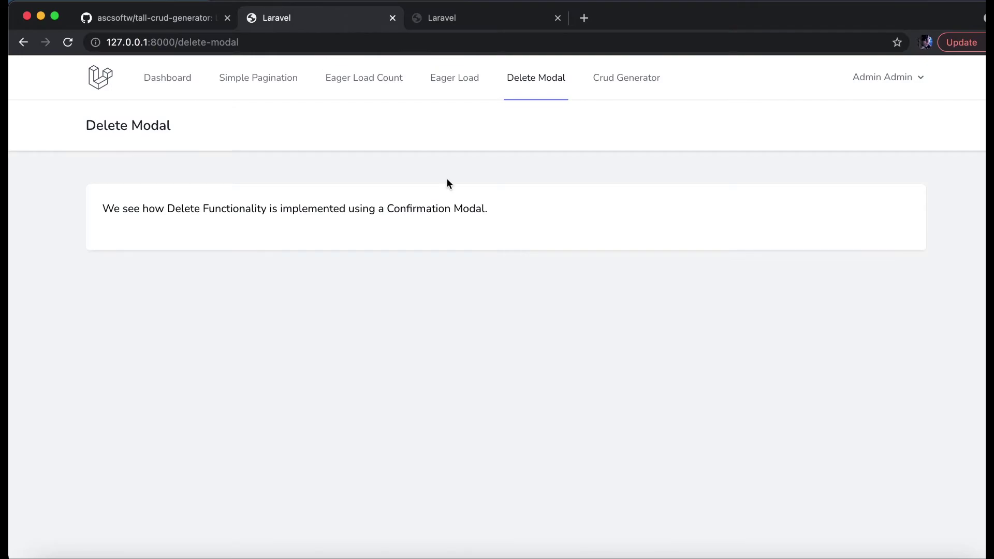
{"action": "key", "text": "super+r"}
{"action": "scroll", "coordinate": [722, 289], "scroll_direction": "down", "scroll_amount": 3}
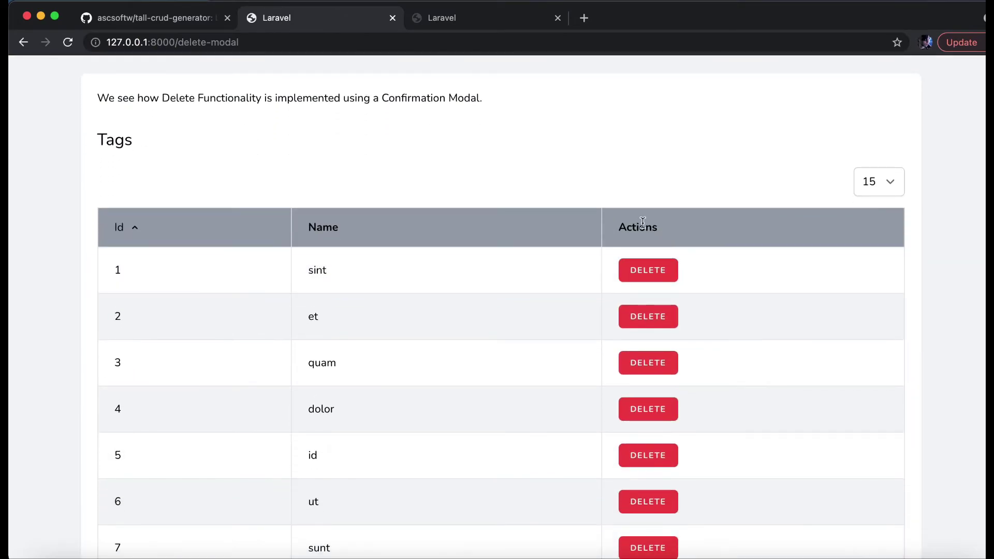
{"action": "double_click", "coordinate": [641, 225]}
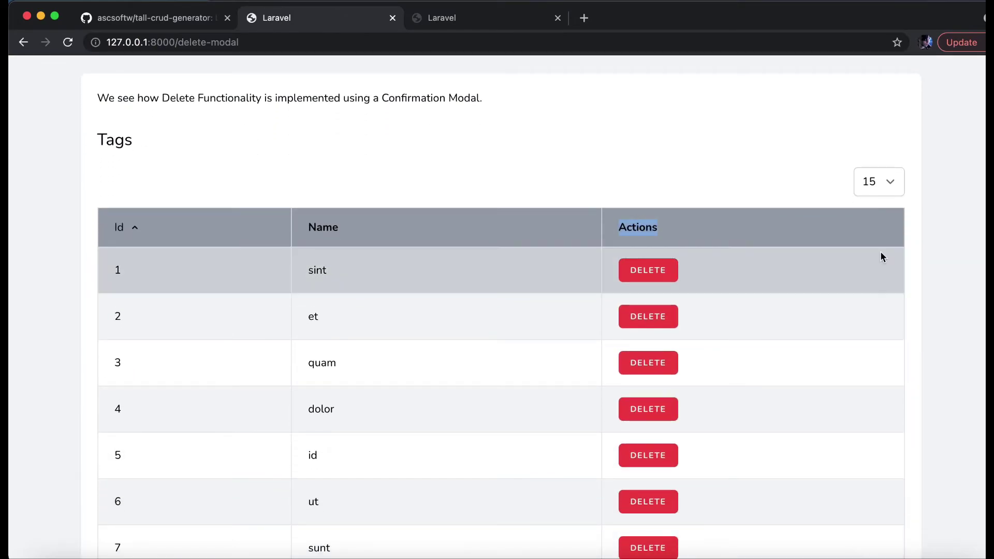
{"action": "scroll", "coordinate": [879, 252], "scroll_direction": "down", "scroll_amount": 2}
{"action": "scroll", "coordinate": [825, 260], "scroll_direction": "down", "scroll_amount": 1}
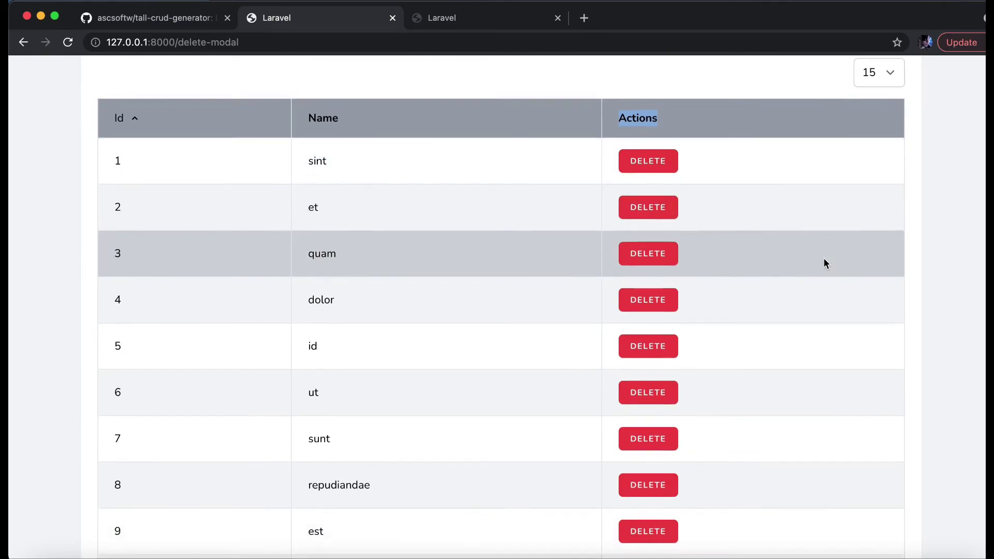
{"action": "scroll", "coordinate": [825, 261], "scroll_direction": "down", "scroll_amount": 1}
Cancel one delete confirmation, then delete the tag sint and confirm
{"action": "left_click", "coordinate": [673, 137]}
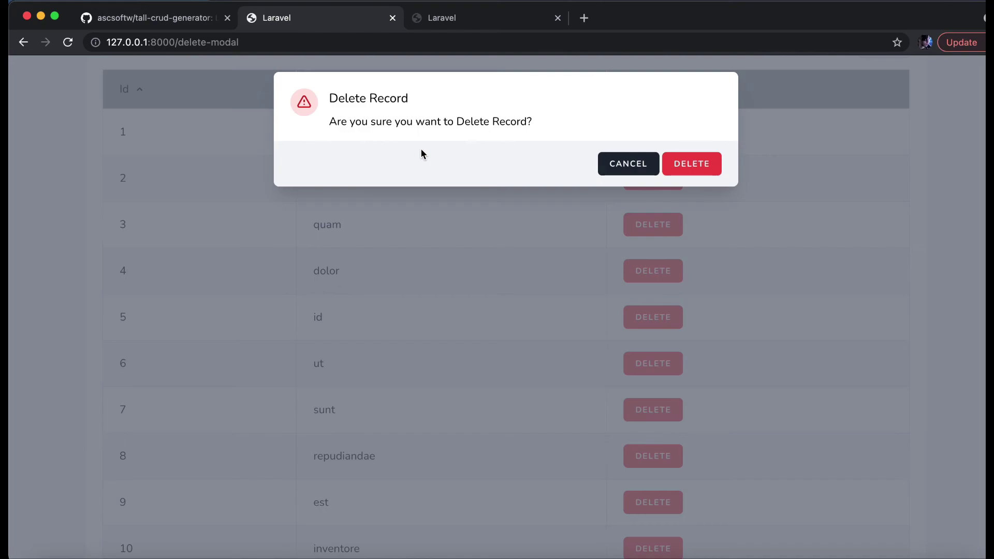
{"action": "left_click", "coordinate": [628, 167]}
{"action": "scroll", "coordinate": [839, 171], "scroll_direction": "up", "scroll_amount": 2}
{"action": "scroll", "coordinate": [839, 171], "scroll_direction": "up", "scroll_amount": 1}
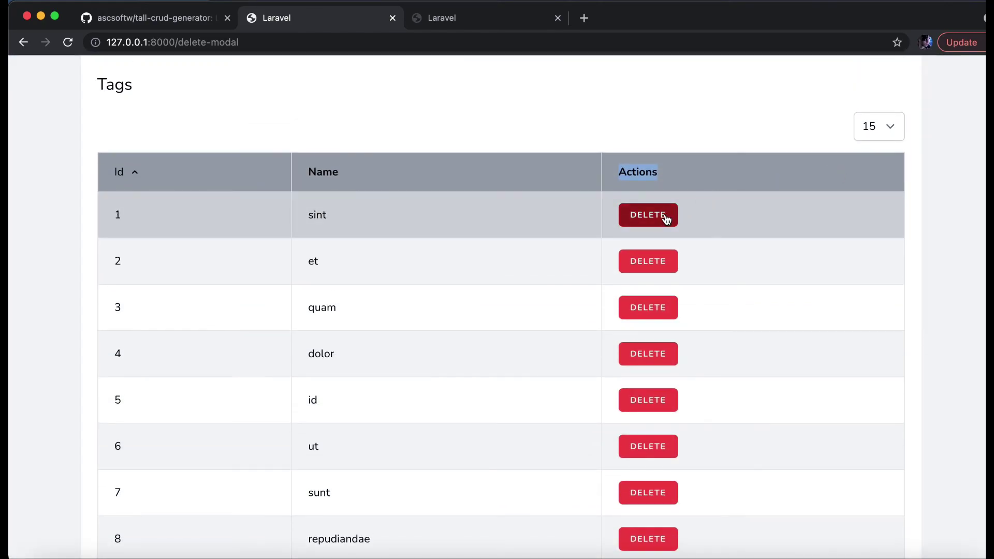
{"action": "left_click", "coordinate": [664, 217]}
{"action": "left_click", "coordinate": [709, 170]}
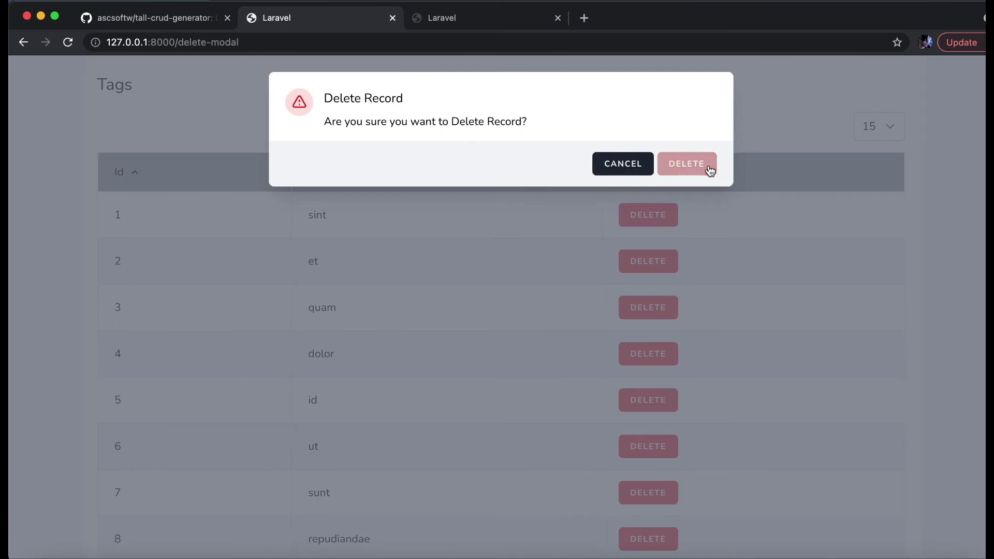